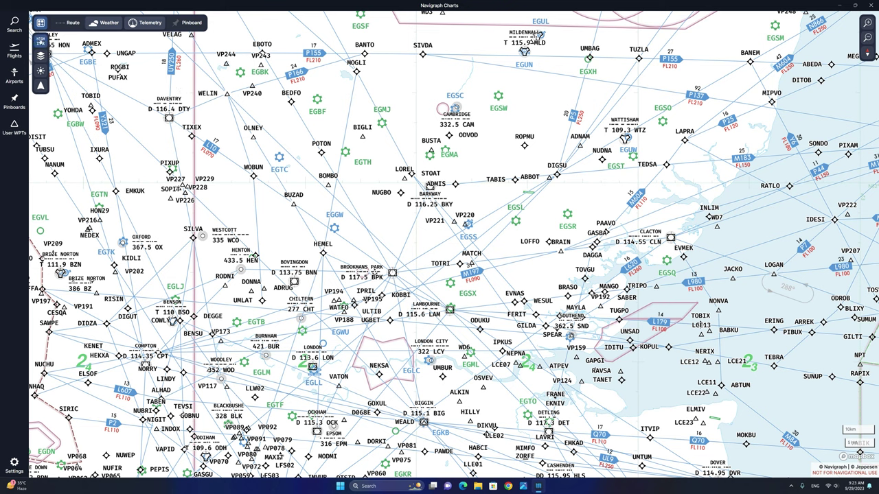
Switch the map to the VFR preset and show the saved flights list.
click(40, 42)
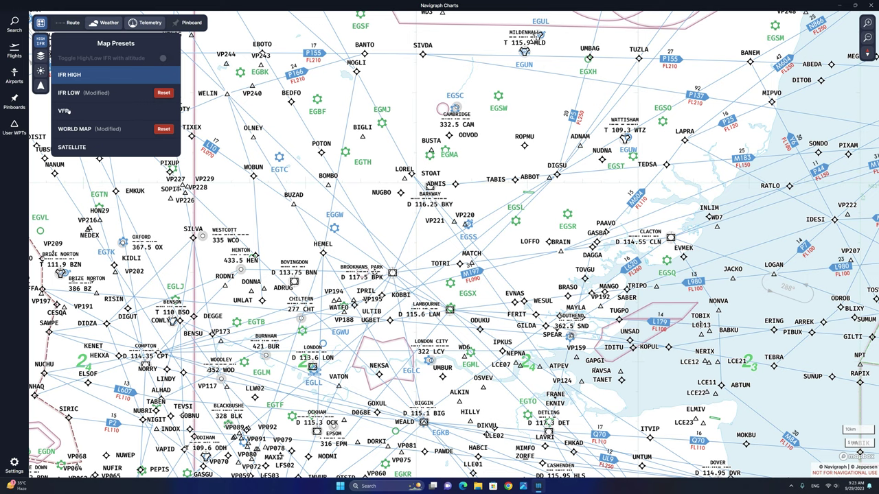
click(65, 112)
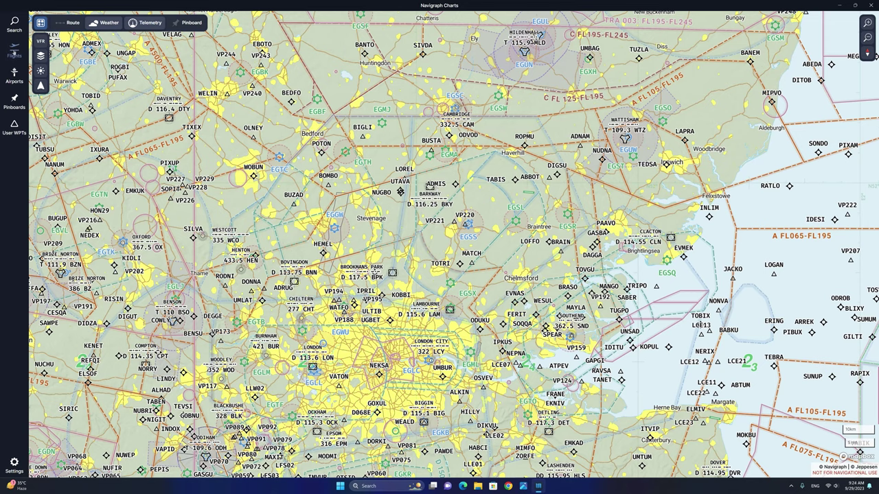
click(14, 50)
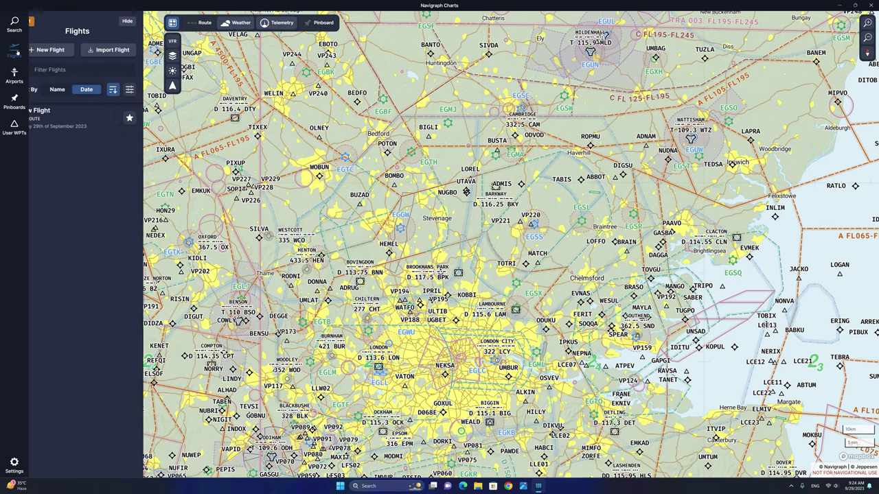
Create a new flight named 'EGTR to EGTR' with cruising altitude 2500.
click(67, 50)
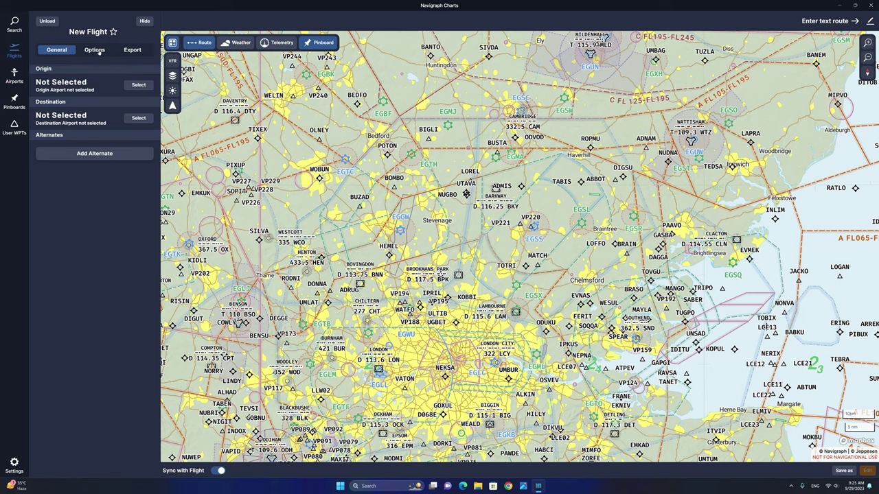
click(95, 50)
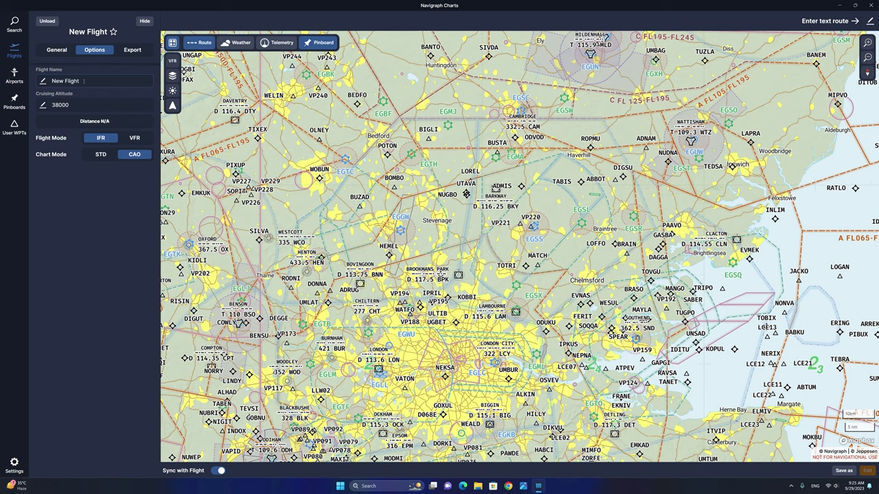
click(83, 81)
text(EGTR to EGTR)
key(Tab)
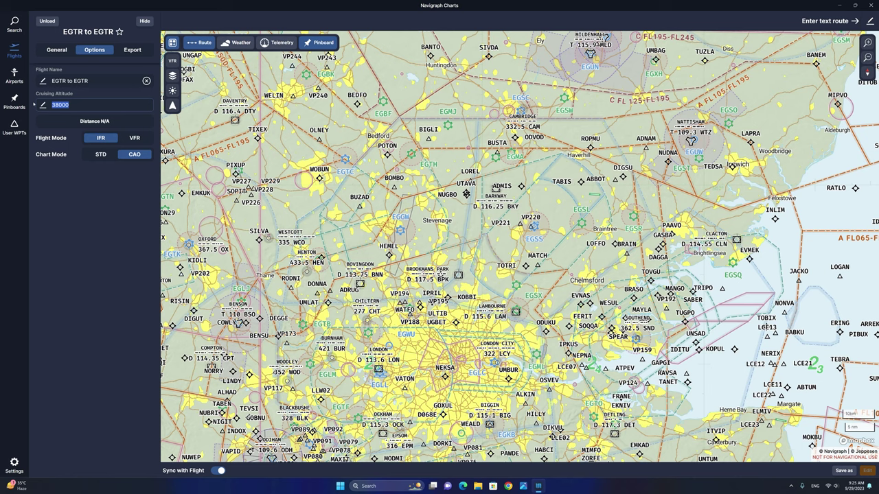
text(2500)
Set Elstree (EGTR) as both origin and destination, and zoom the map around Elstree.
click(57, 51)
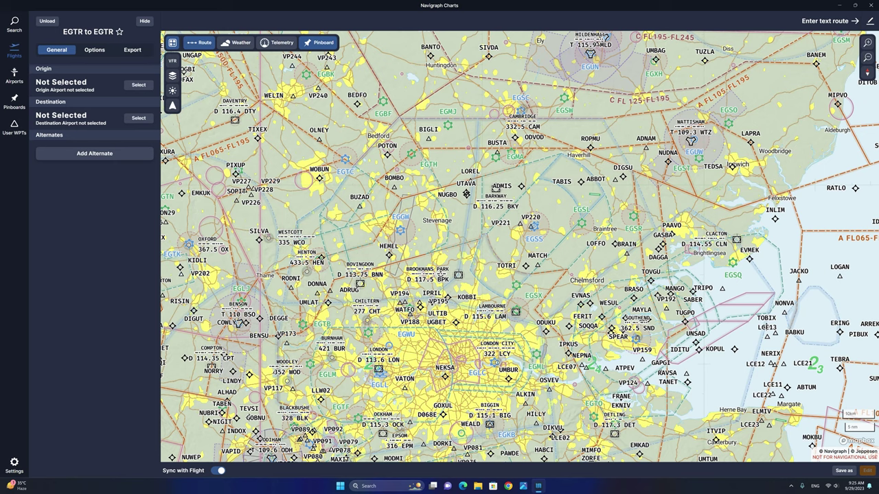
click(137, 85)
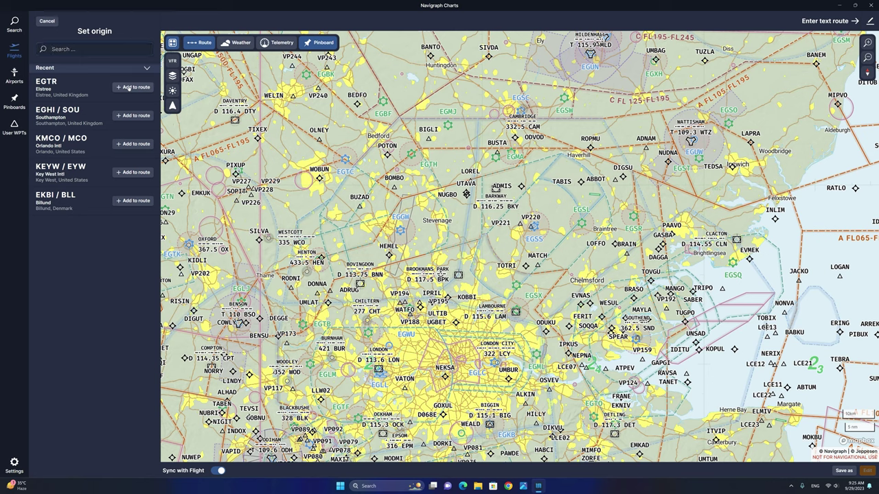
click(128, 88)
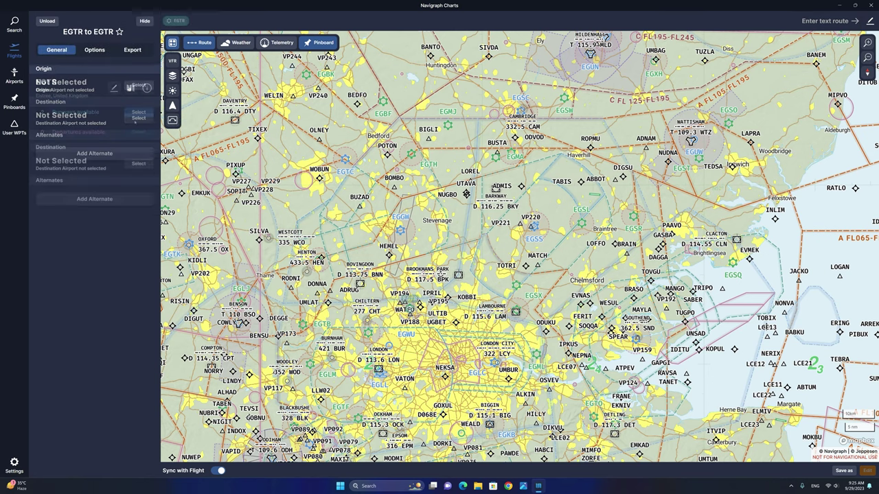
click(138, 163)
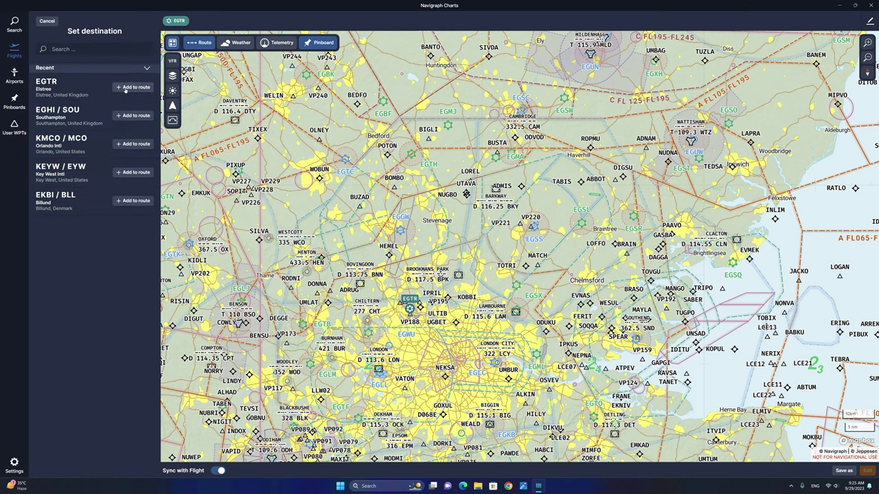
click(124, 89)
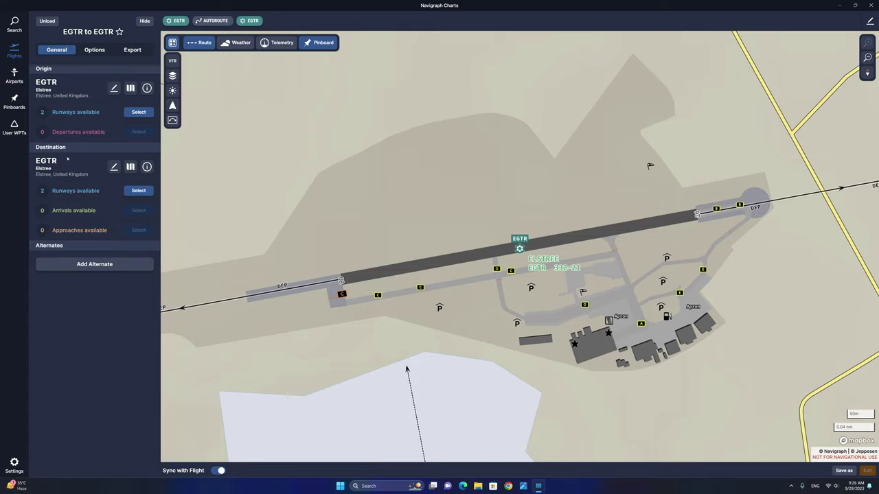
scroll(485, 278, down, 3)
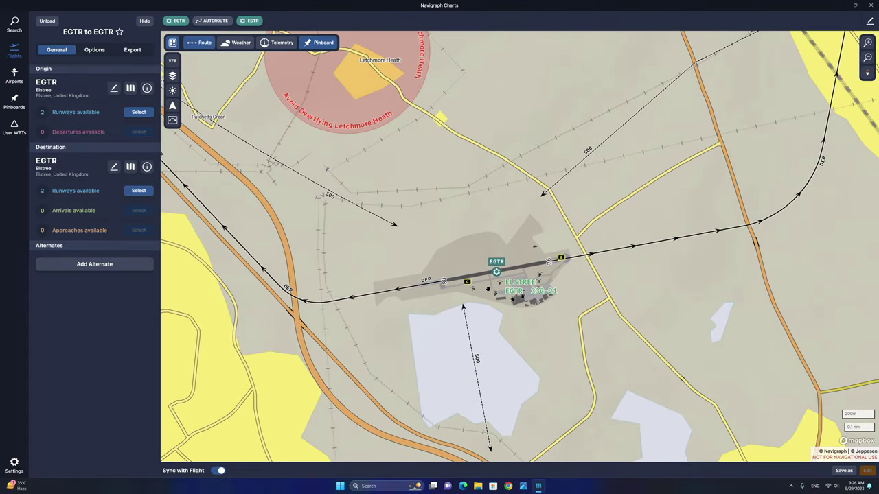
scroll(487, 289, down, 5)
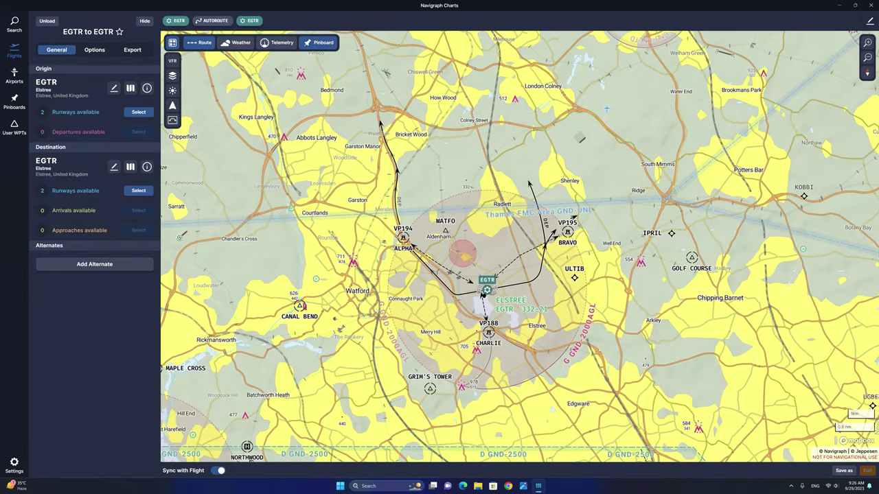
scroll(483, 292, down, 3)
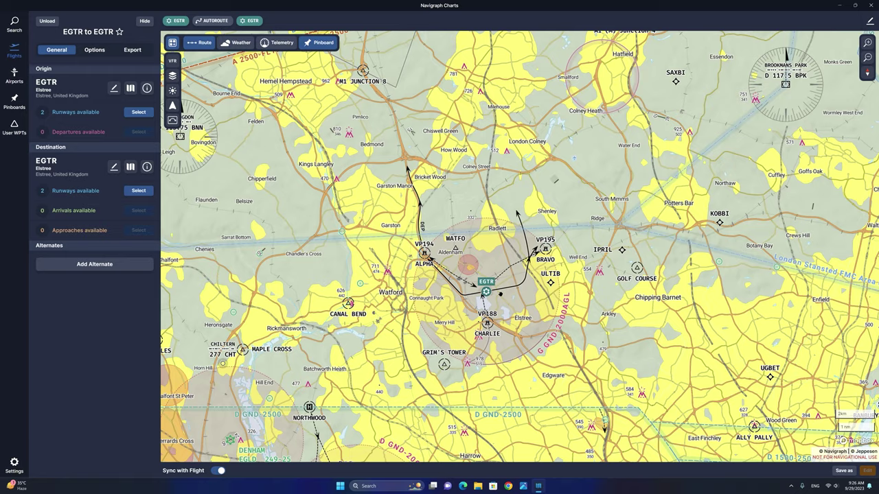
scroll(501, 294, up, 5)
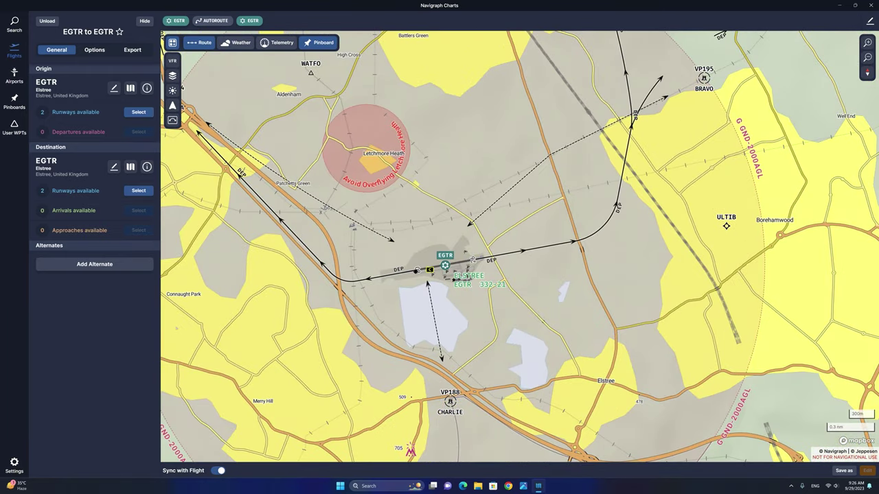
scroll(417, 271, down, 5)
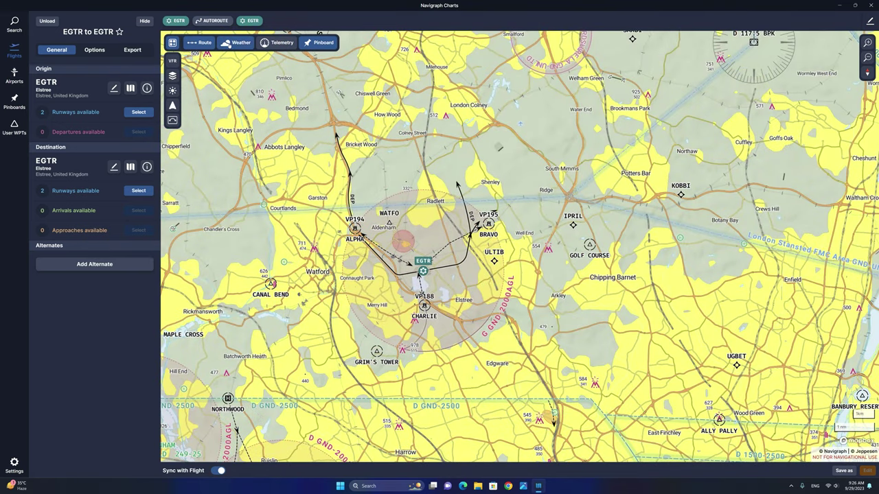
Show the Cloud Cover (%) weather timeline over the Elstree area map.
click(236, 42)
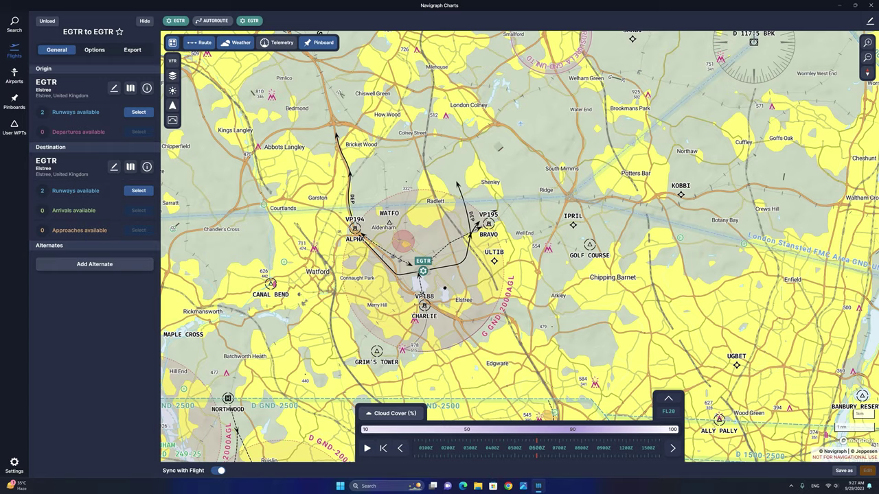
scroll(441, 285, down, 2)
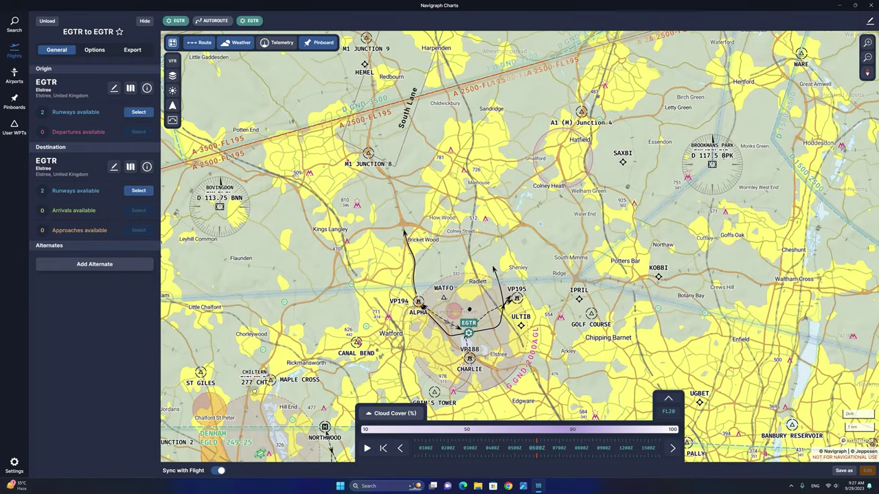
scroll(469, 309, down, 1)
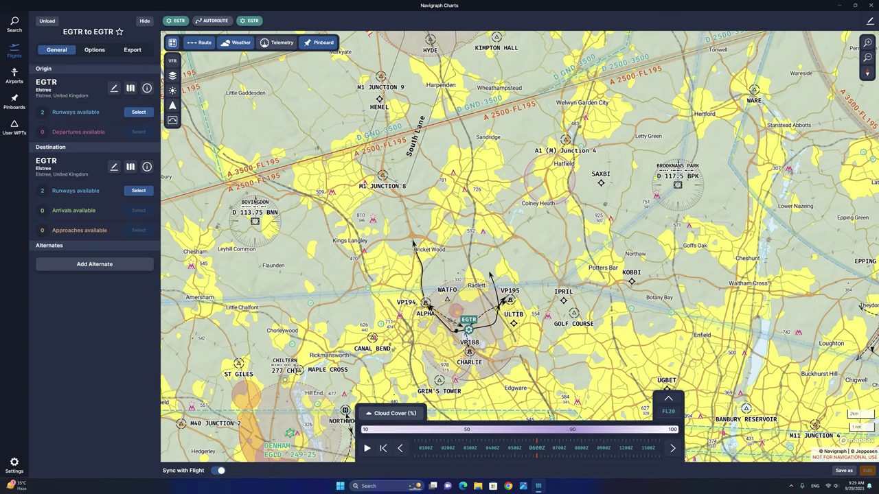
scroll(457, 336, up, 2)
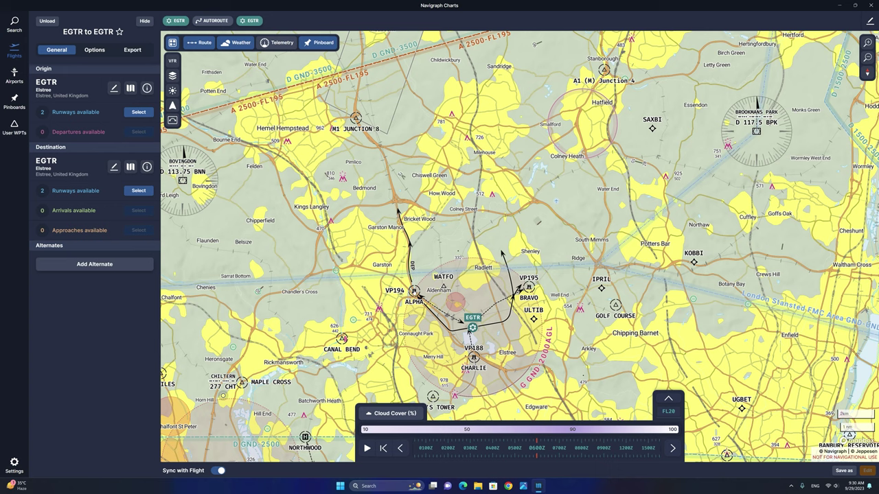
Add the VP194 ALPHA reporting point to the route between the two EGTR ends.
click(412, 290)
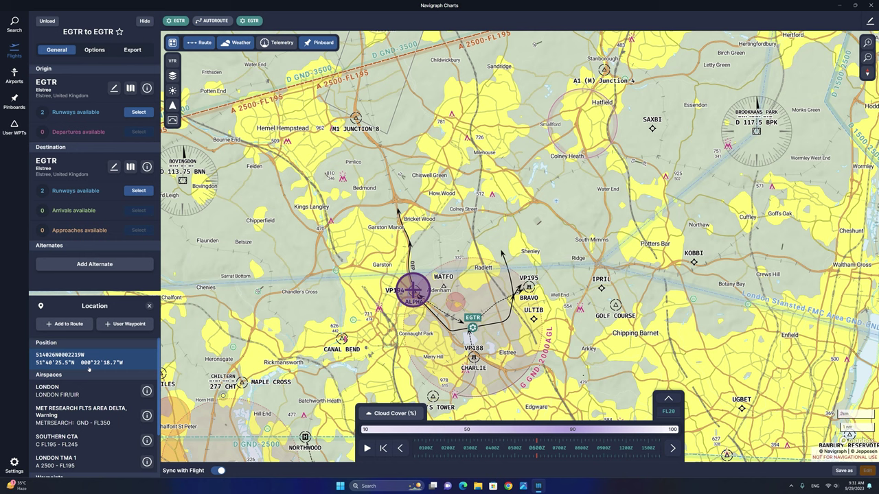
scroll(90, 394, down, 2)
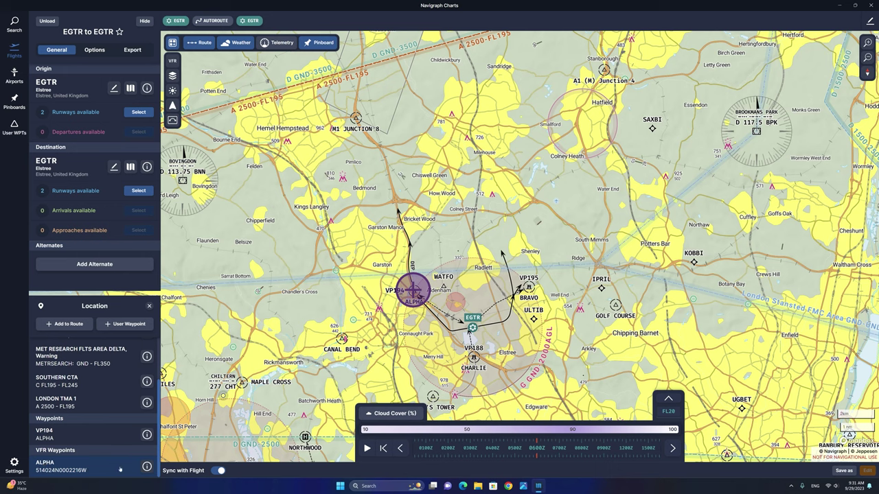
click(145, 468)
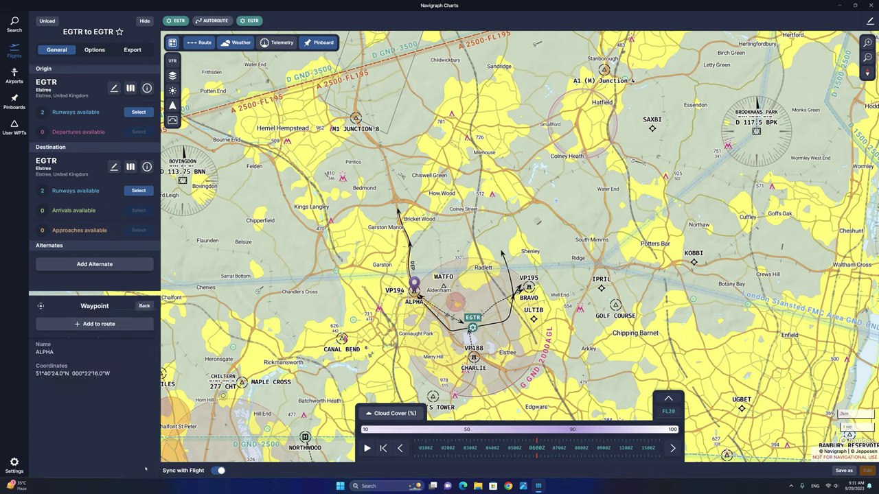
click(96, 325)
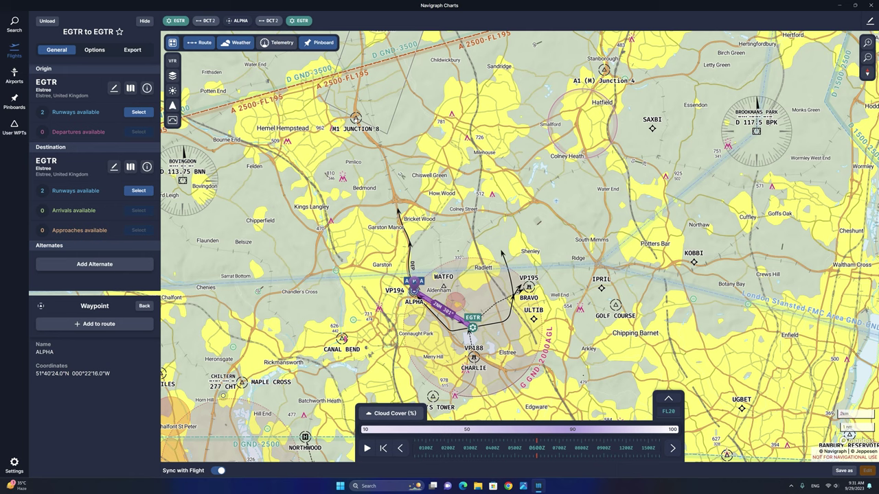
Insert the M1 JUNCTION 8 waypoint into the route after ALPHA.
click(355, 117)
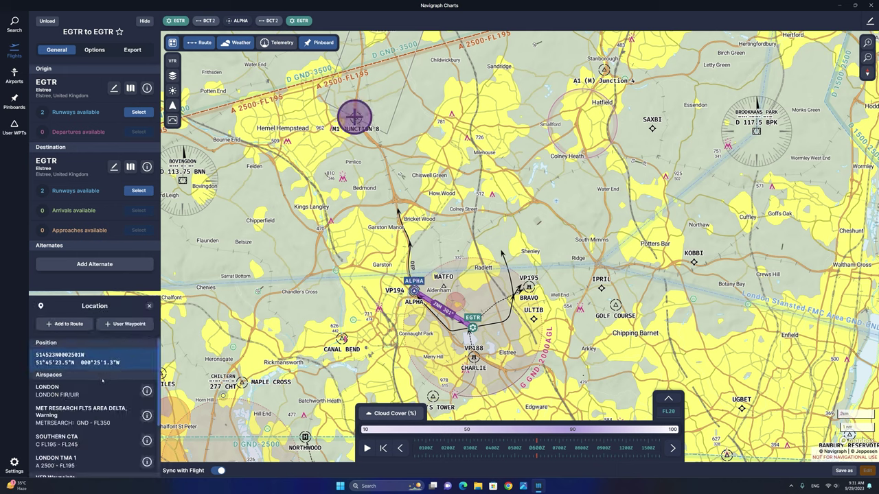
scroll(62, 406, down, 1)
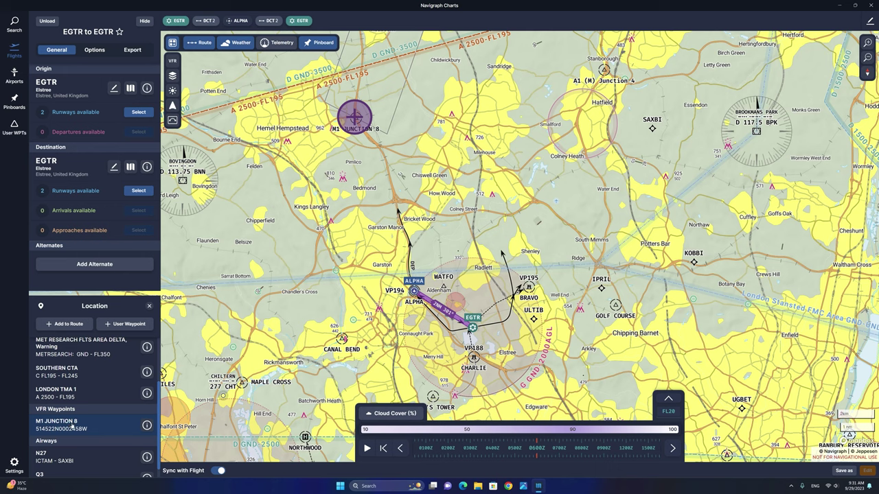
click(146, 425)
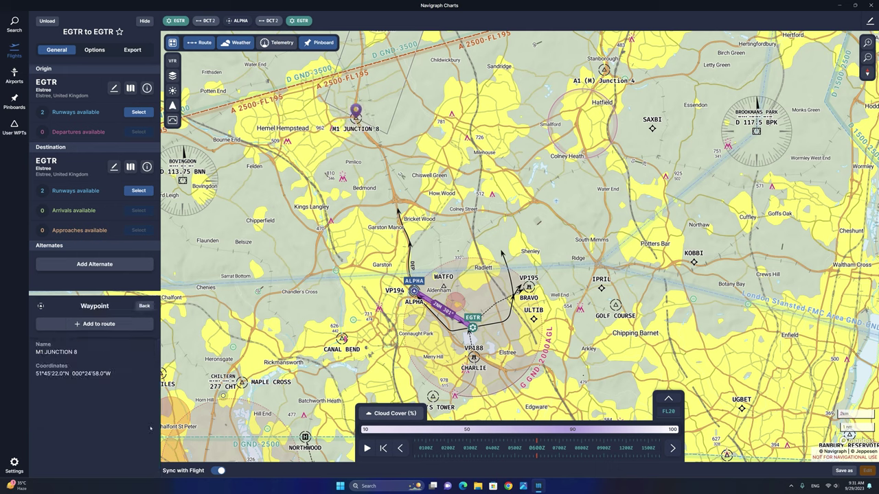
click(121, 324)
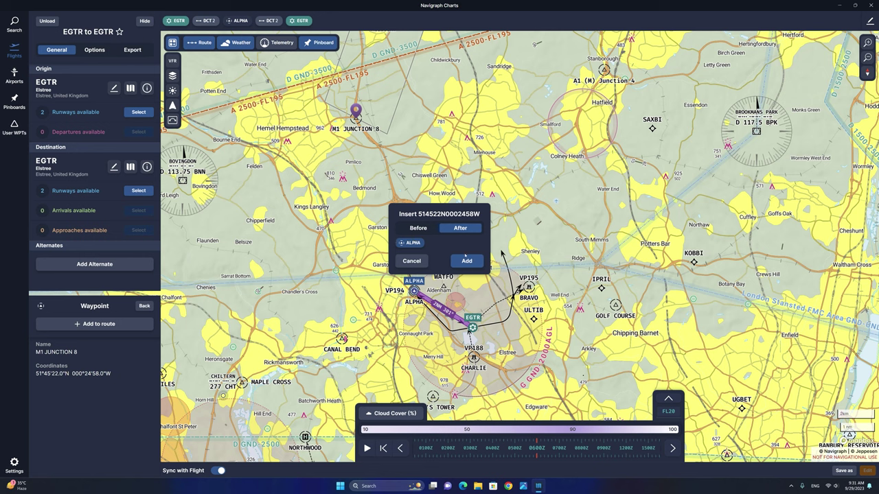
click(466, 259)
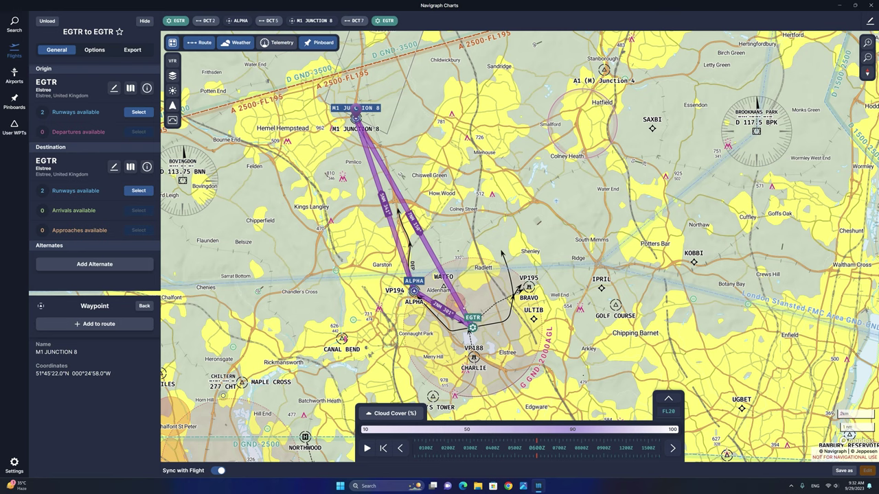
Insert the M1 JUNCTION 9 waypoint into the route after M1 JUNCTION 8.
drag(447, 202, 454, 278)
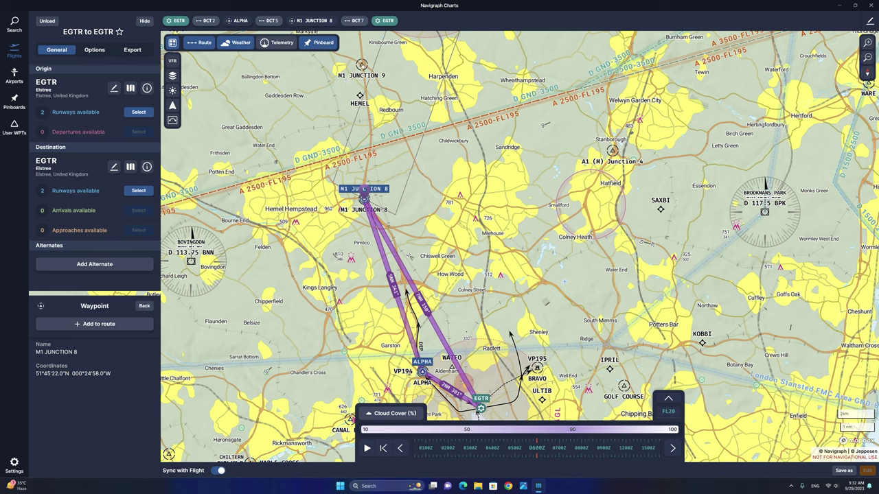
click(362, 65)
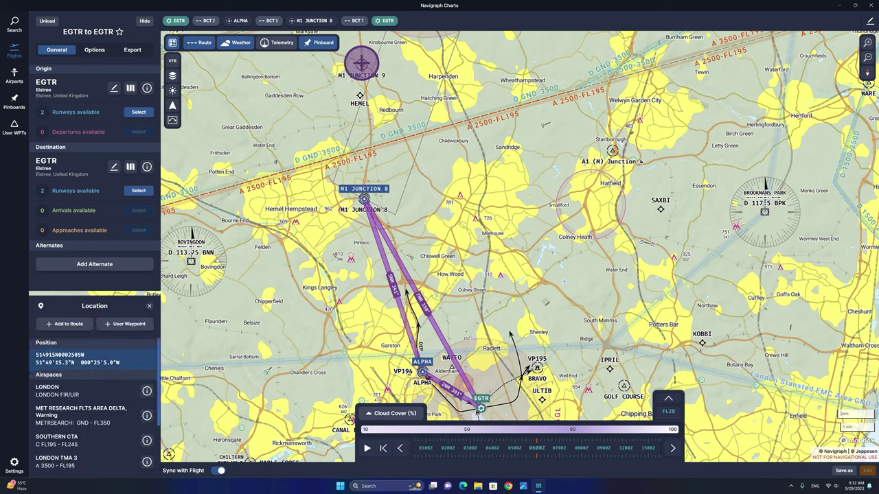
scroll(88, 414, down, 2)
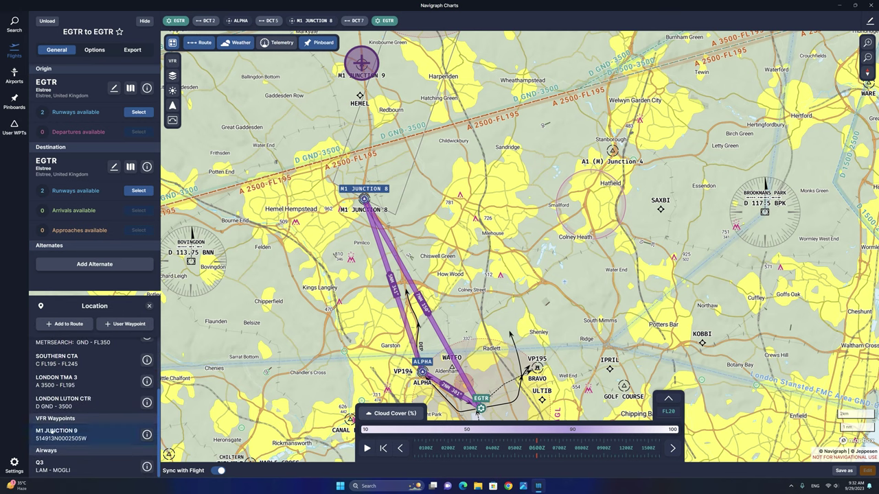
click(146, 435)
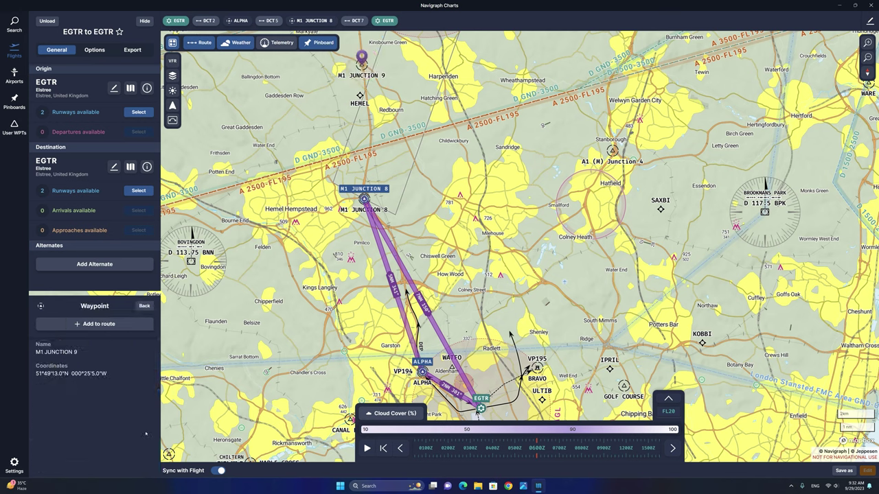
click(105, 326)
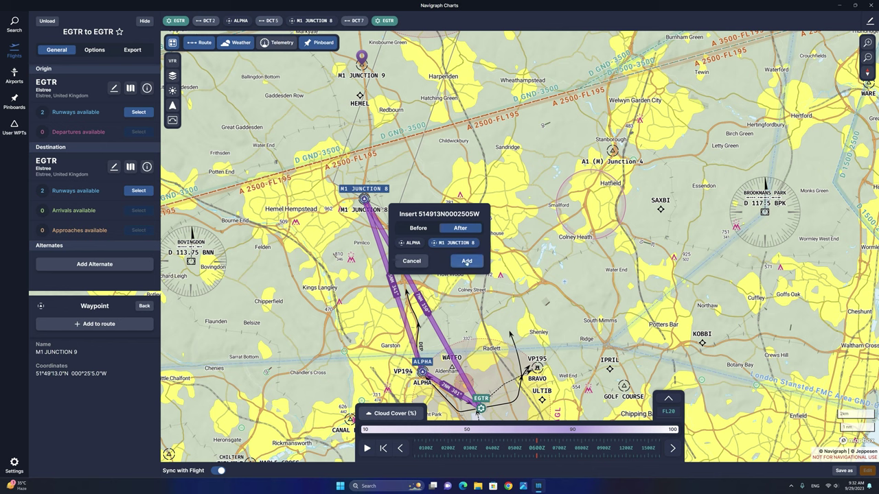
click(466, 261)
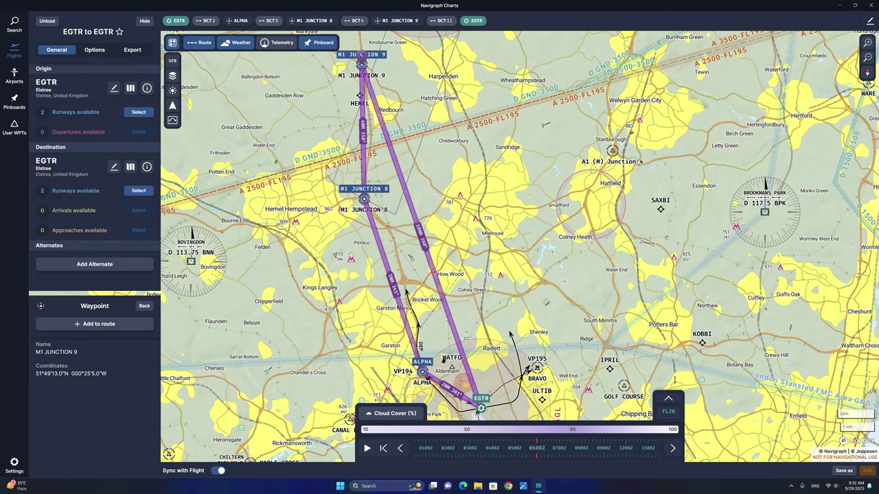
Insert the HYDE waypoint into the route after M1 JUNCTION 9.
drag(453, 358, 449, 441)
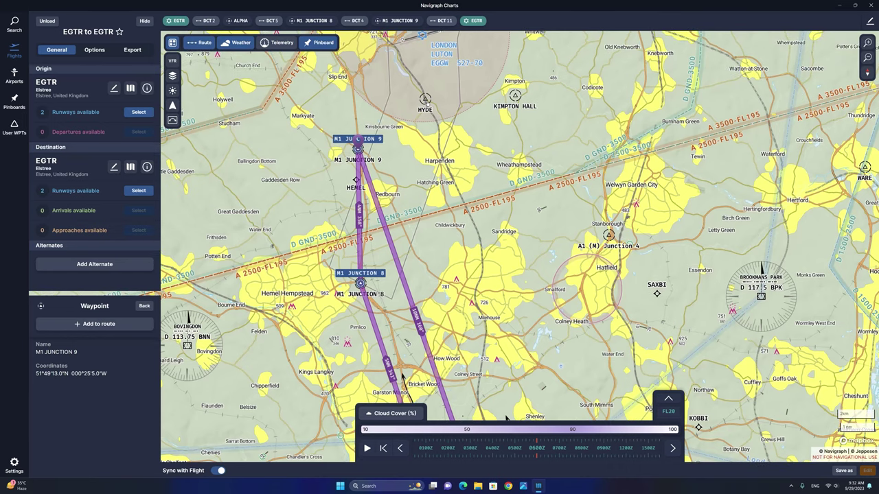
click(425, 97)
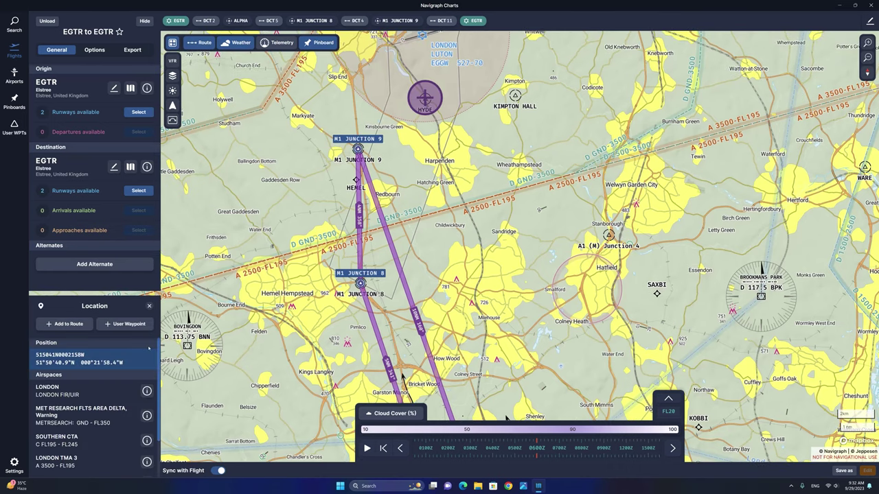
scroll(120, 378, down, 2)
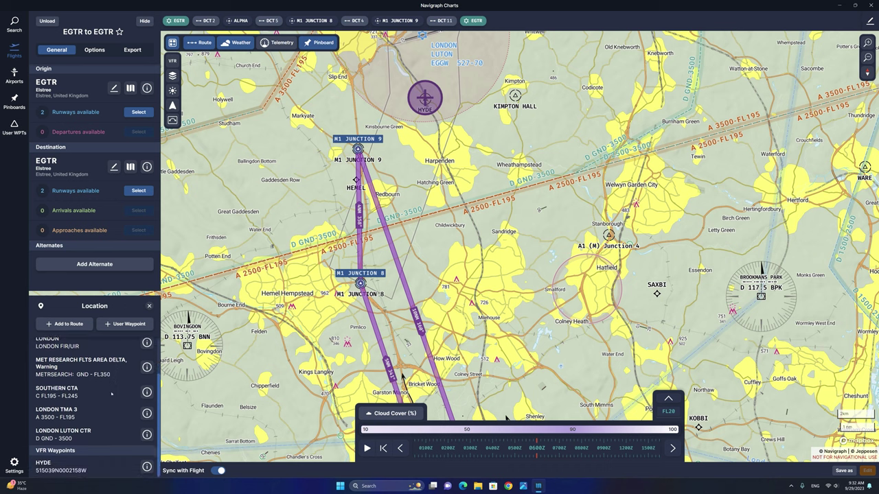
click(60, 467)
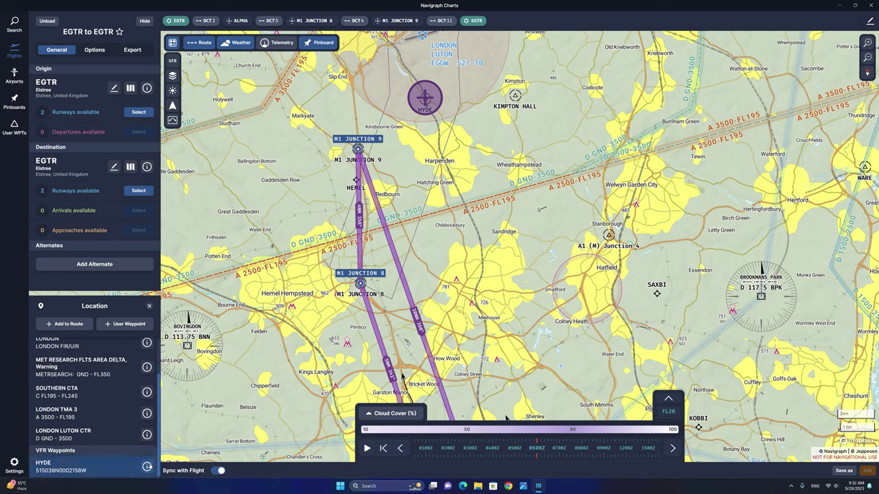
click(147, 467)
click(96, 322)
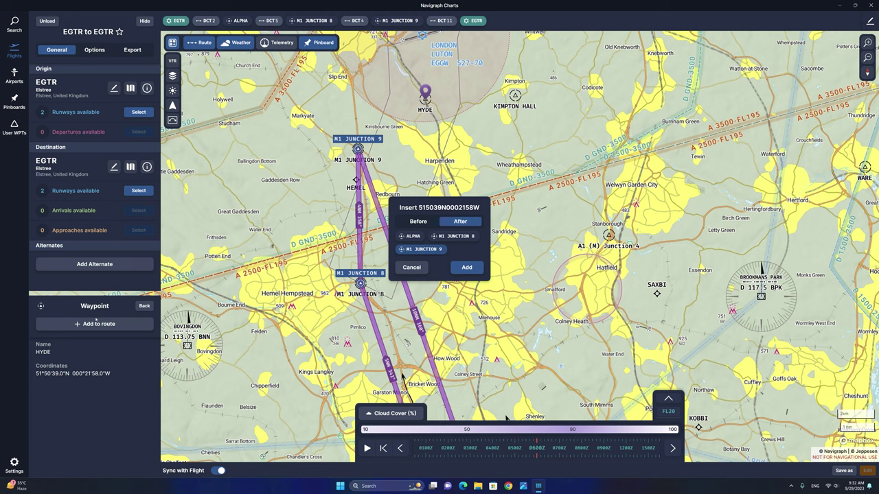
click(467, 269)
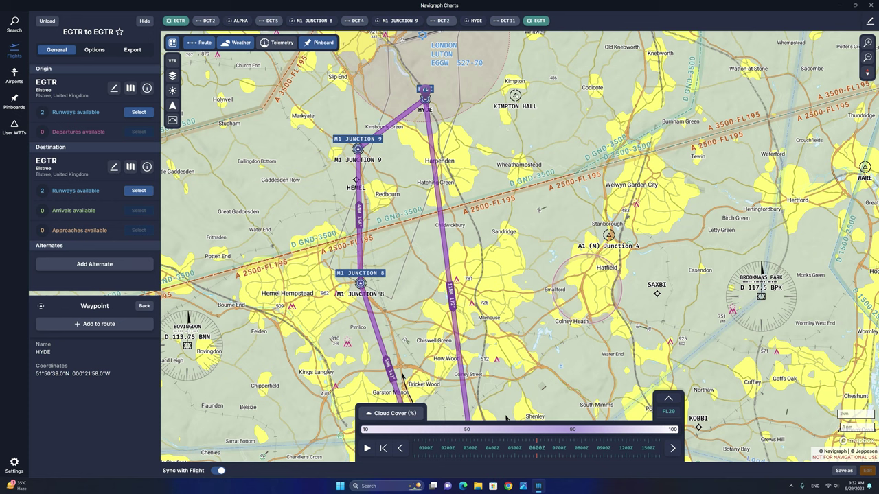
Insert KIMPTON HALL into the route after HYDE.
click(515, 94)
scroll(131, 377, down, 2)
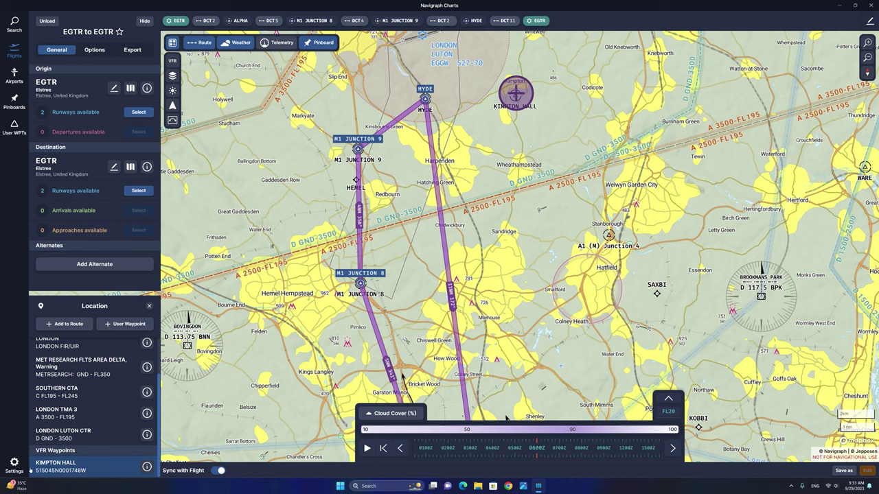
click(57, 323)
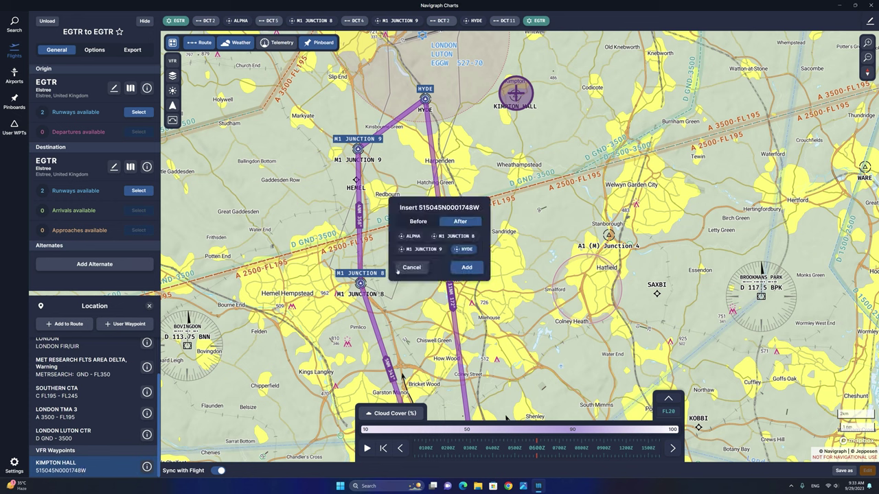
click(467, 267)
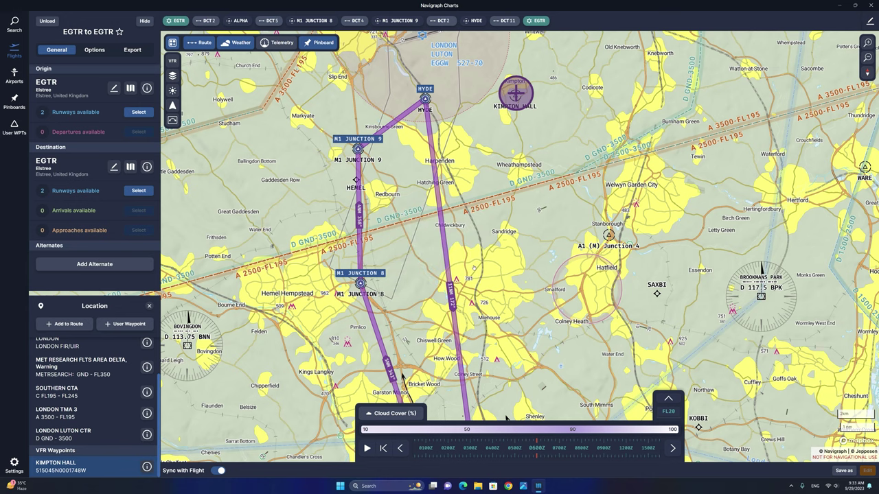
drag(548, 302, 534, 256)
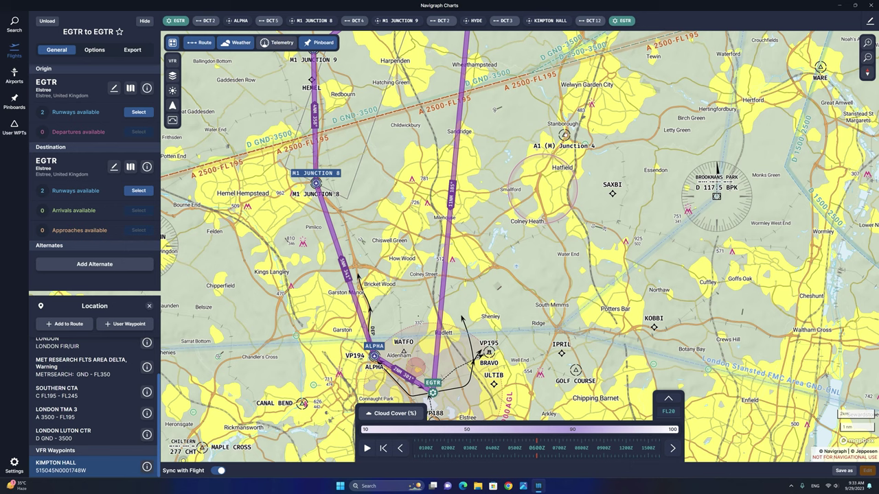
Insert A1 (M) JUNCTION 4 into the route after KIMPTON HALL.
click(564, 133)
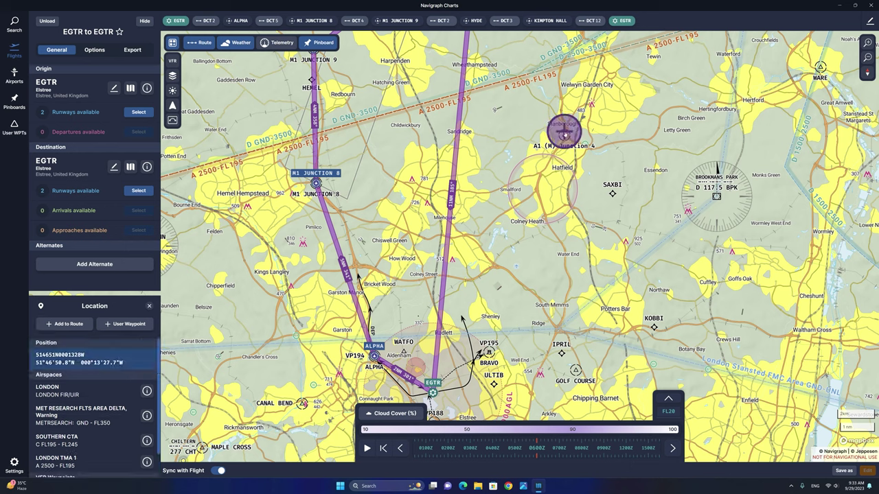
scroll(80, 446, down, 1)
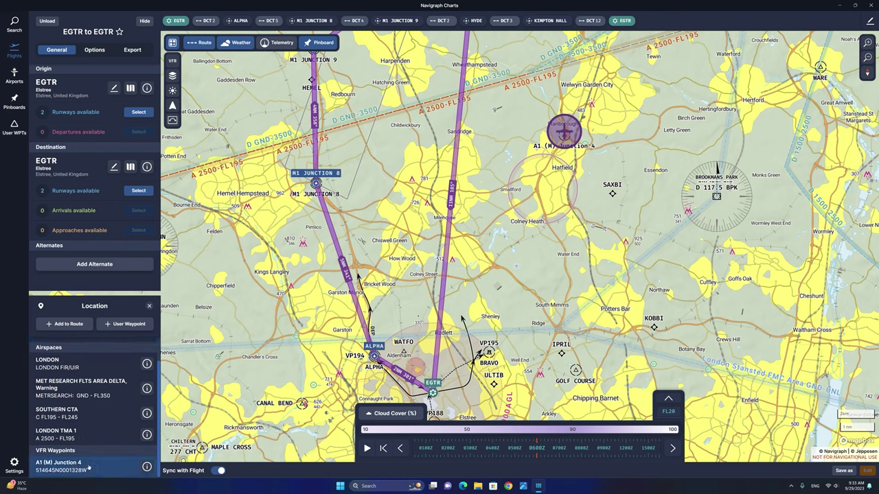
click(60, 326)
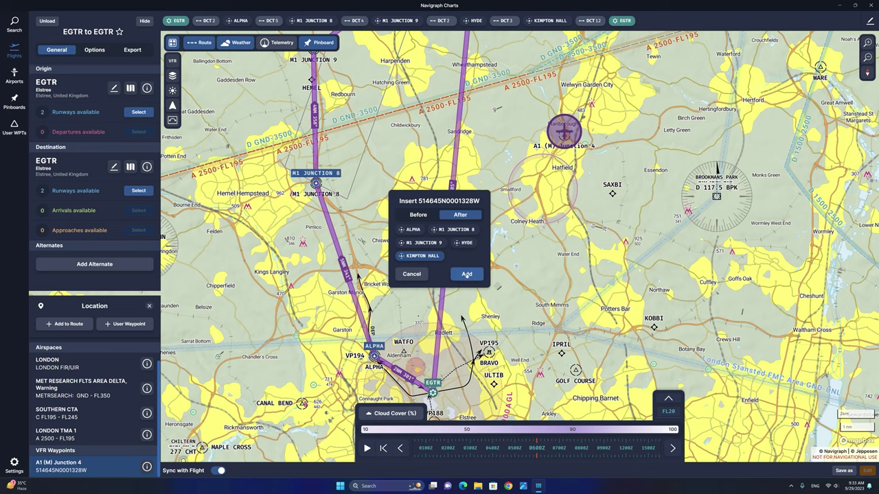
click(466, 275)
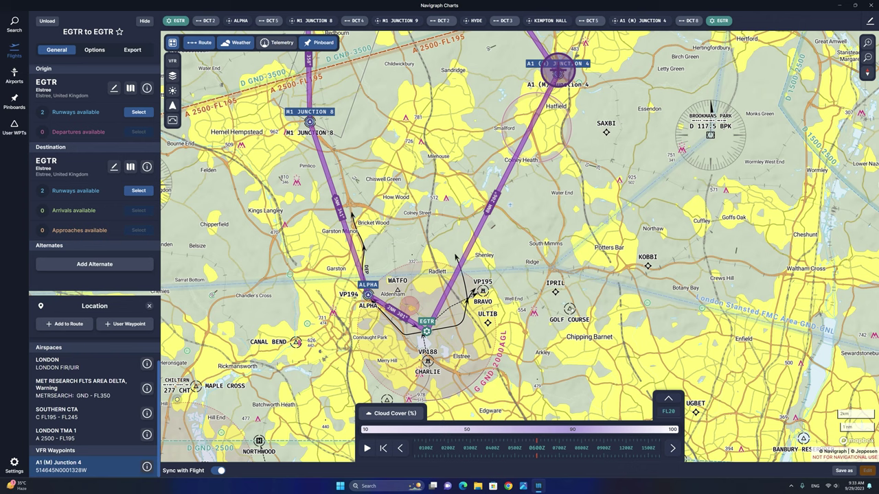
Insert GOLF COURSE into the route after A1 (M) JUNCTION 4.
click(570, 310)
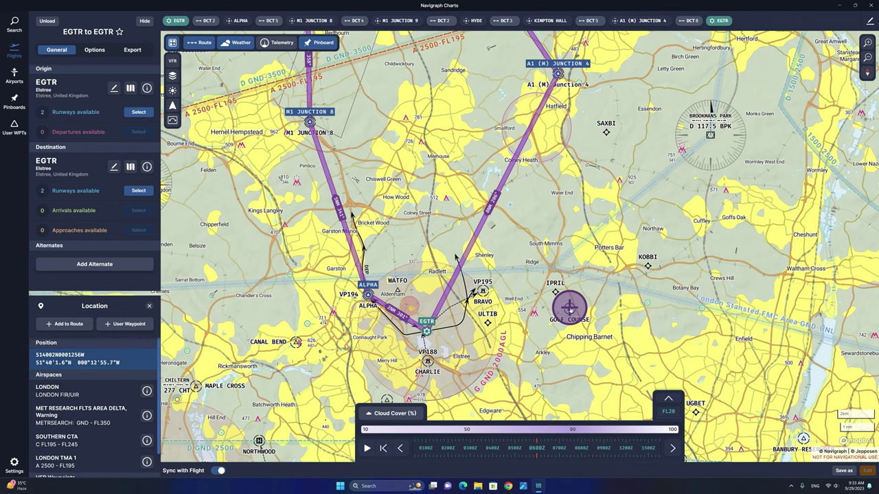
scroll(94, 467, down, 1)
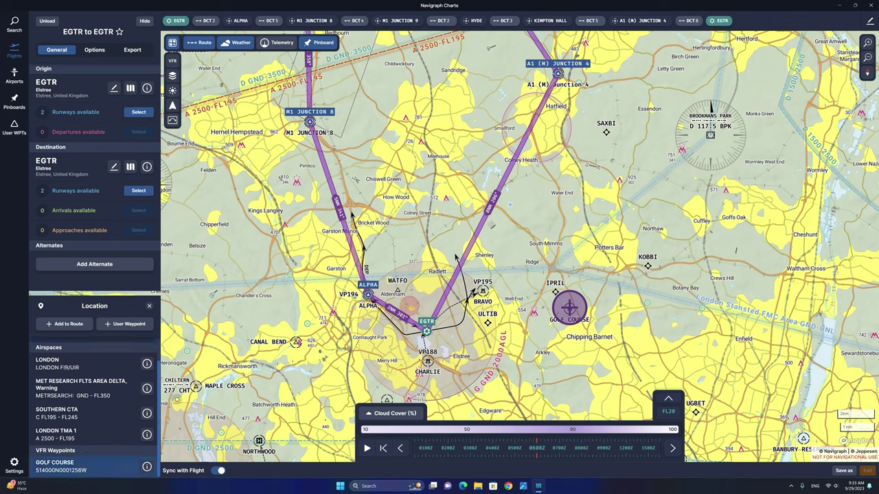
click(83, 324)
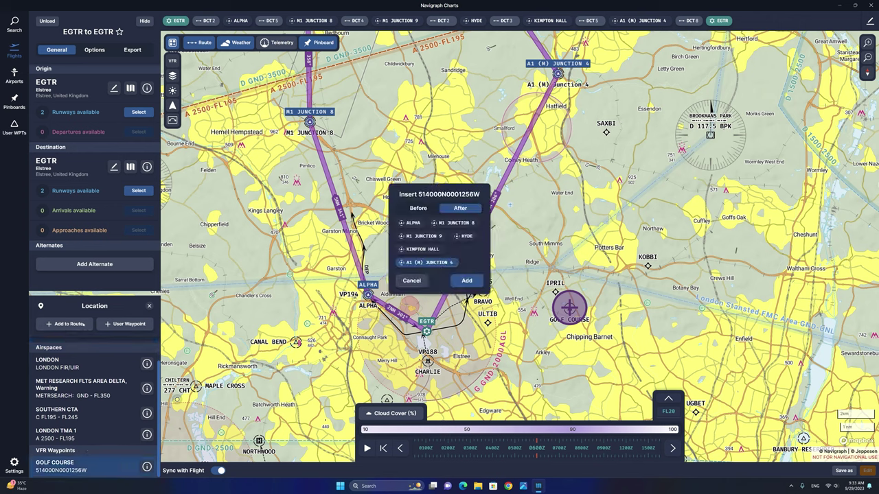
click(474, 280)
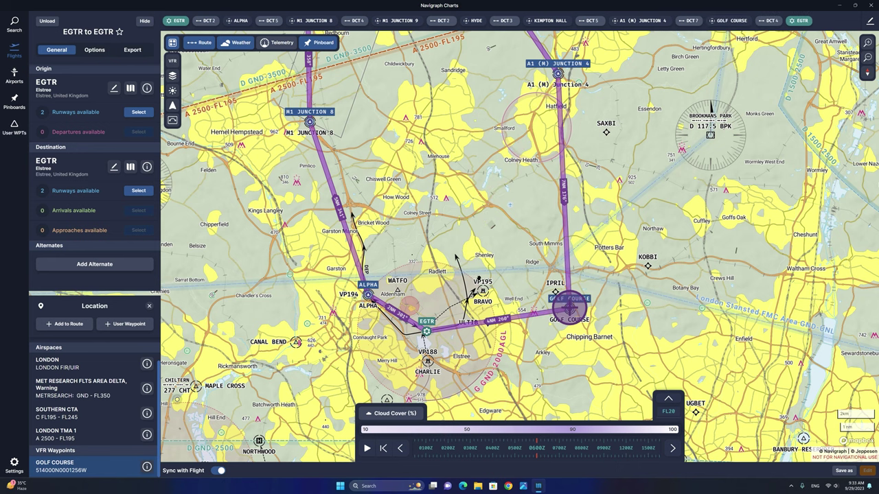
scroll(483, 291, down, 3)
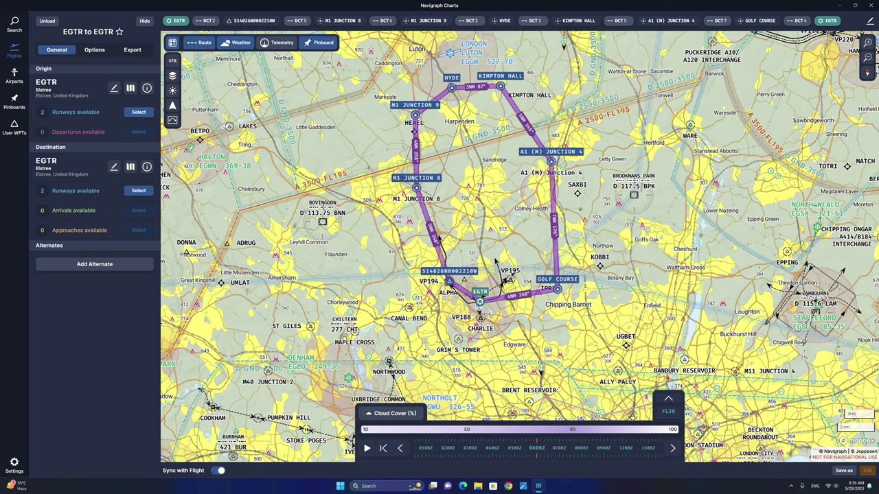
Insert CANAL BEND before waypoint 514026N0002210W so it directly follows EGTR, then close the panel.
click(408, 307)
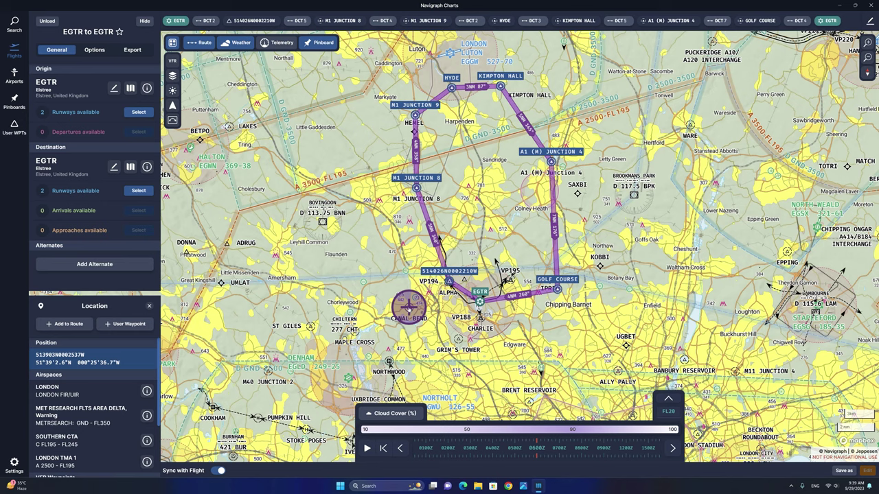
scroll(85, 409, down, 3)
click(84, 409)
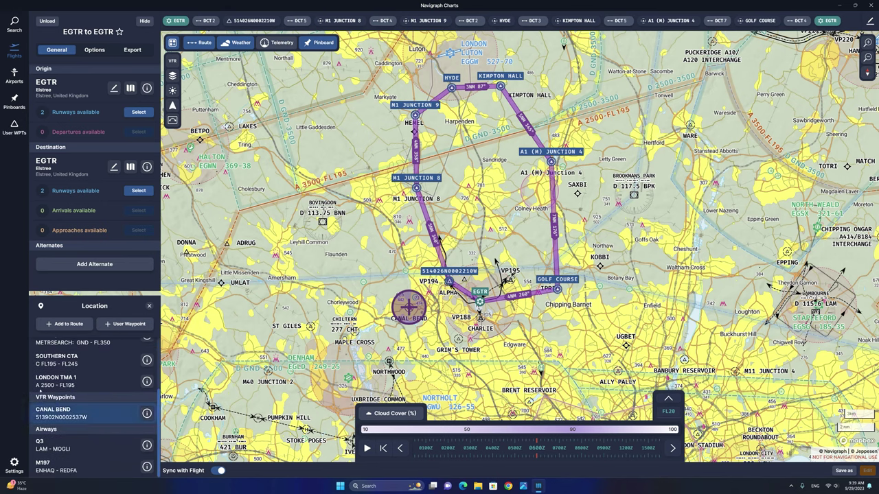
click(66, 325)
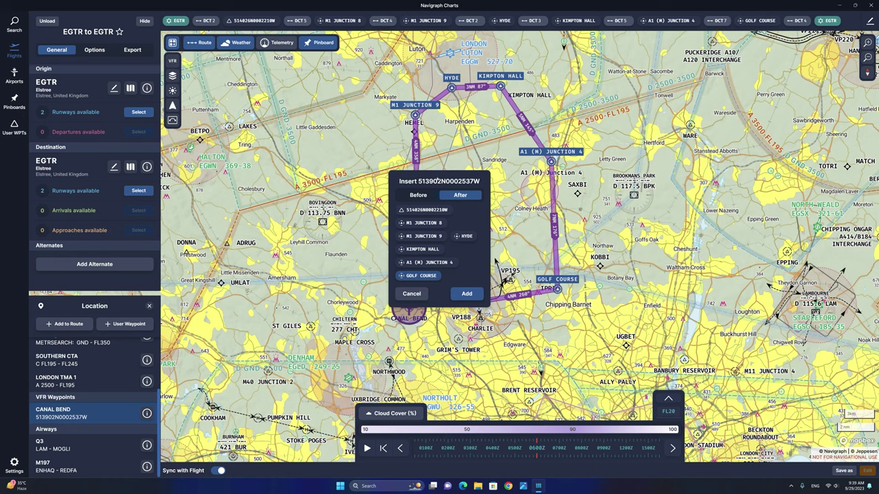
click(420, 210)
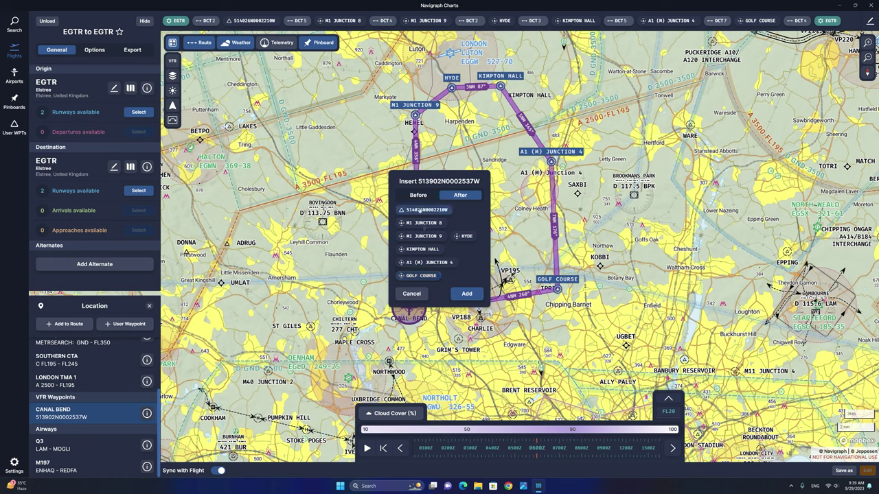
click(419, 196)
click(467, 293)
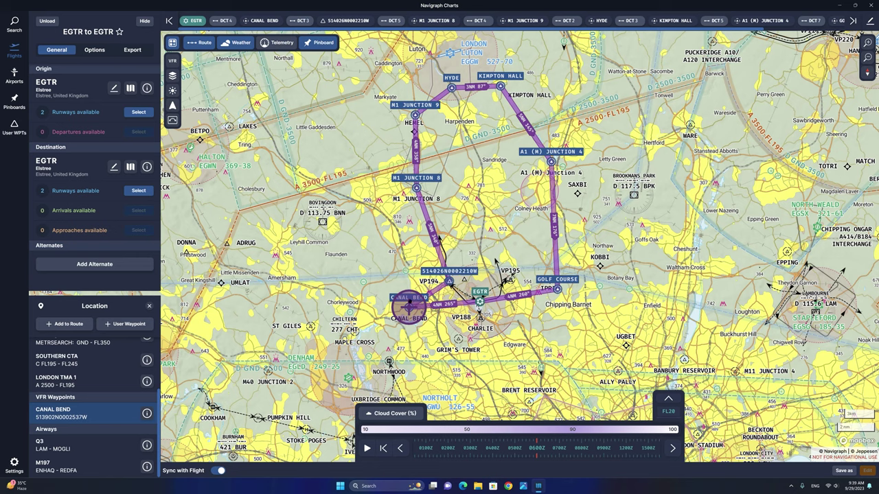
key(Escape)
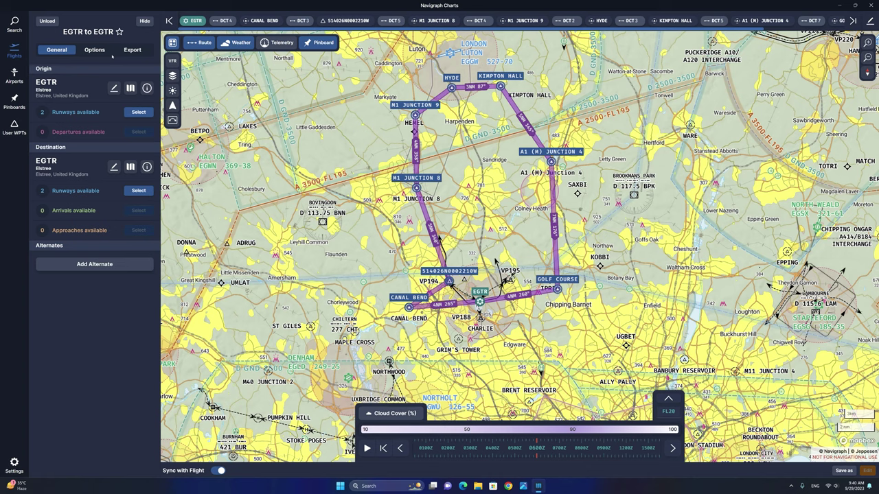
Export the plan for Microsoft Flight Simulator 2020 as EGTREGTR.pln into Documents > Flight Plans.
click(132, 50)
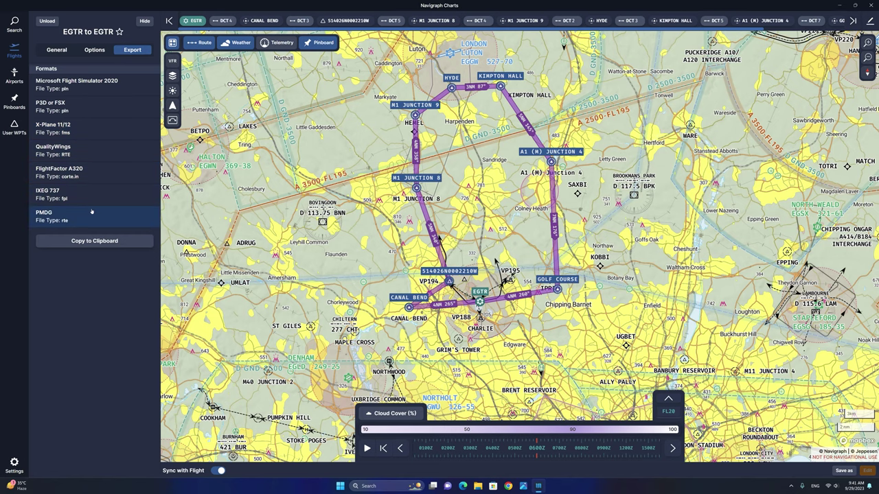
click(89, 81)
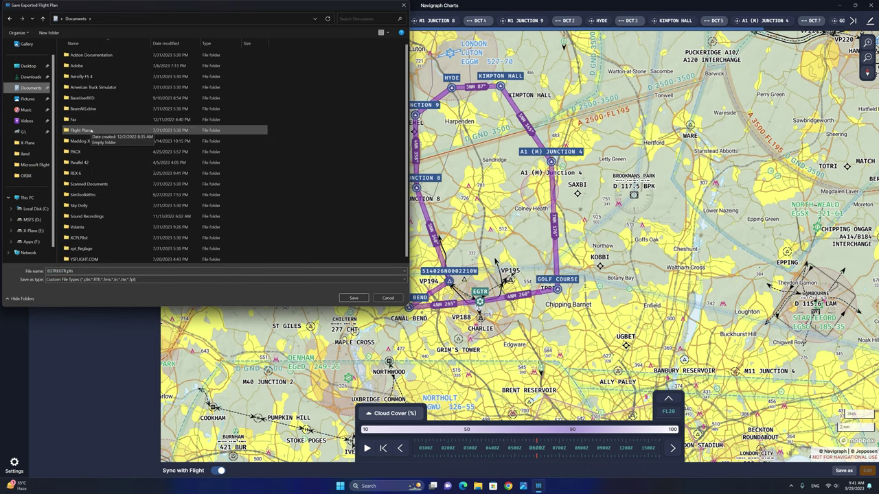
double_click(81, 131)
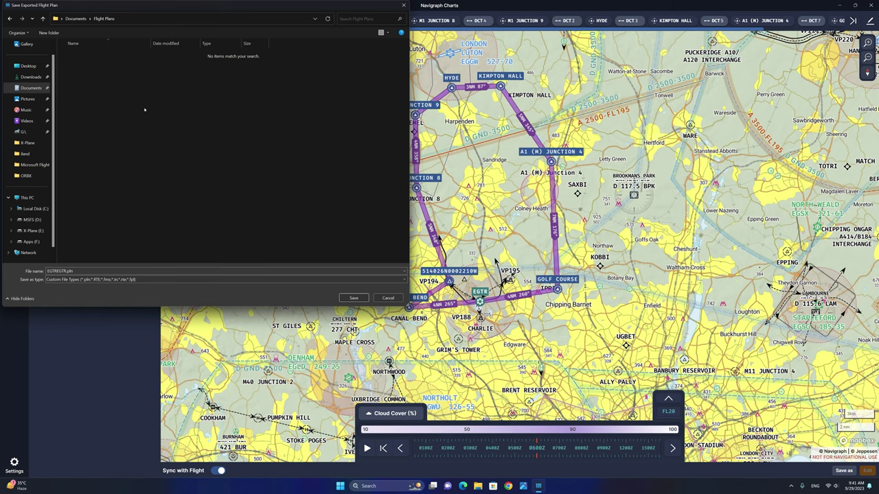
click(354, 299)
click(342, 299)
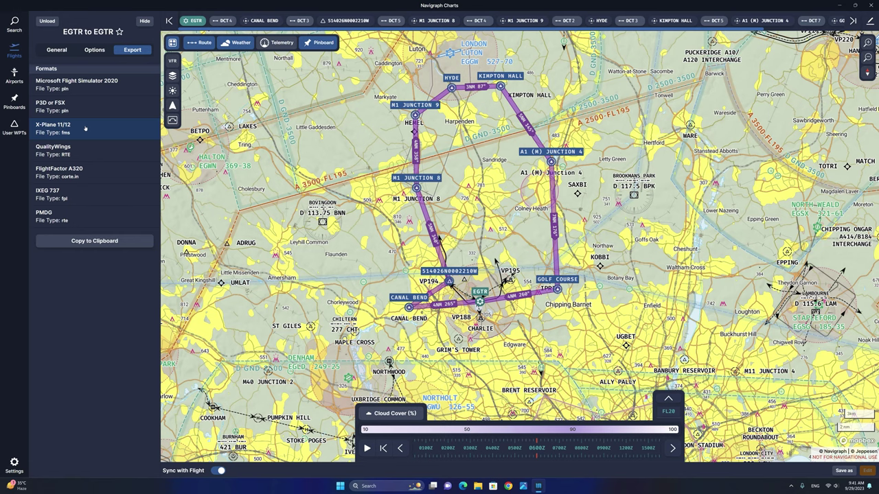
Start the X-Plane 11/12 export and browse to X-Plane (E:) > X-Plane 12 > Output > FMS plans.
click(85, 128)
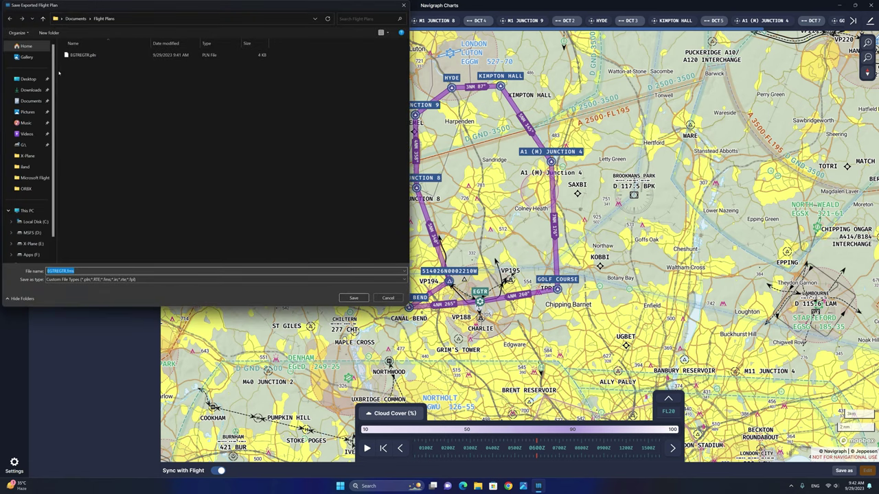
click(31, 244)
double_click(79, 55)
double_click(78, 130)
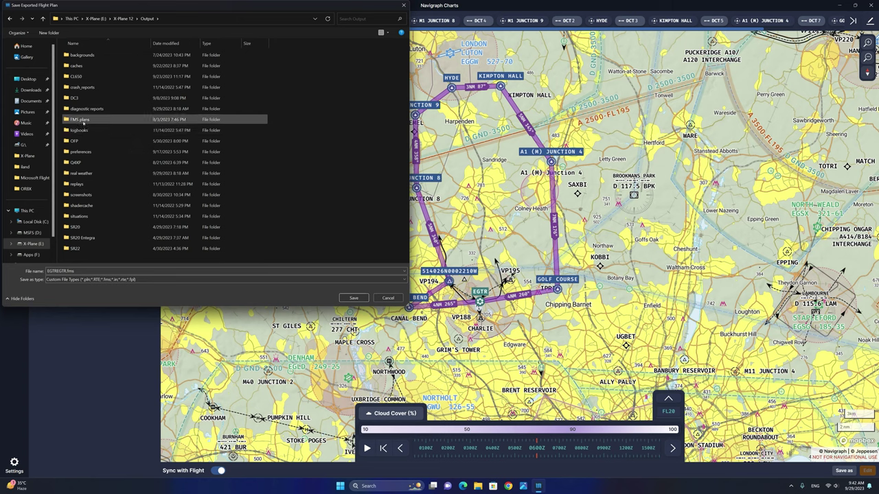
double_click(83, 120)
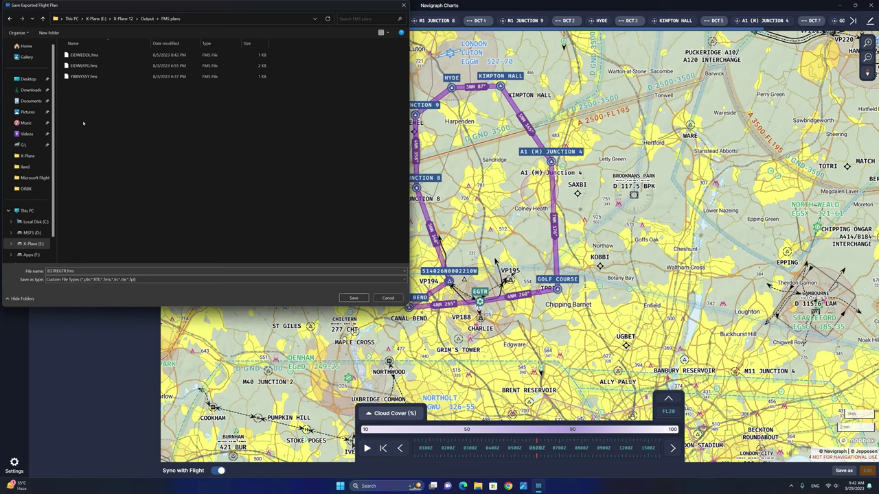